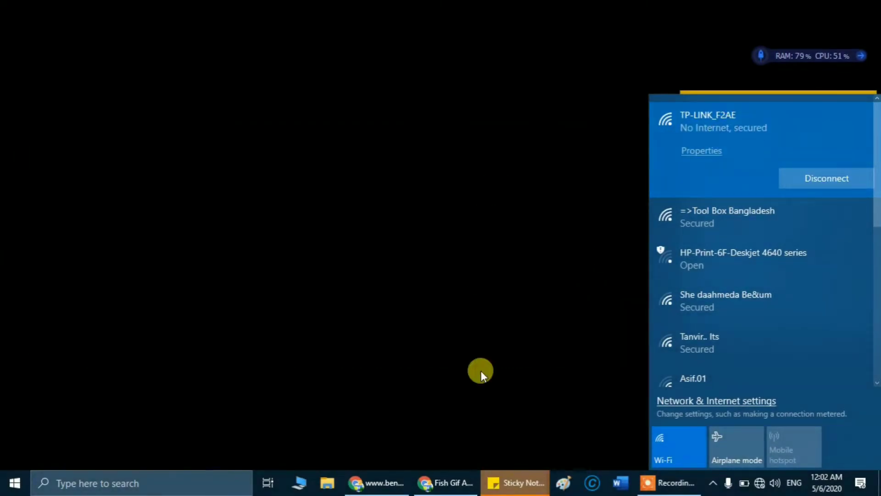
Bring the Chrome window with the Dribbble 'Fish Gif Animation' page to the front.
left_click(481, 370)
left_click(383, 485)
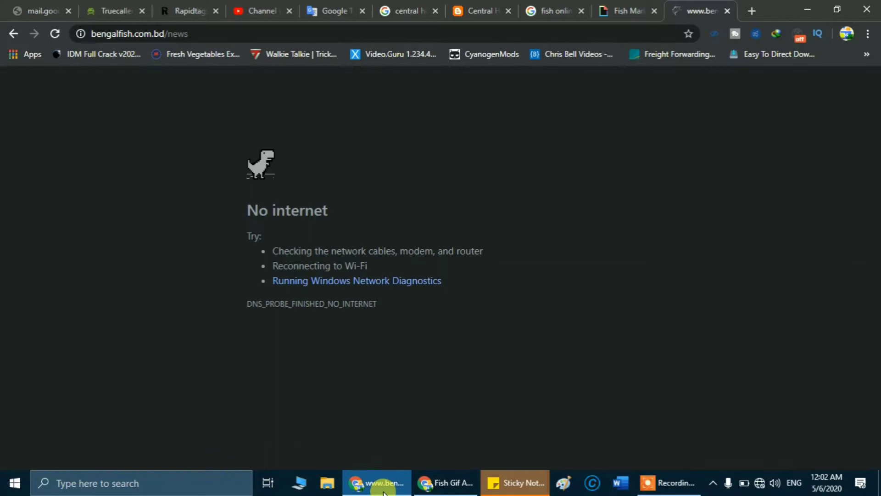
left_click(449, 483)
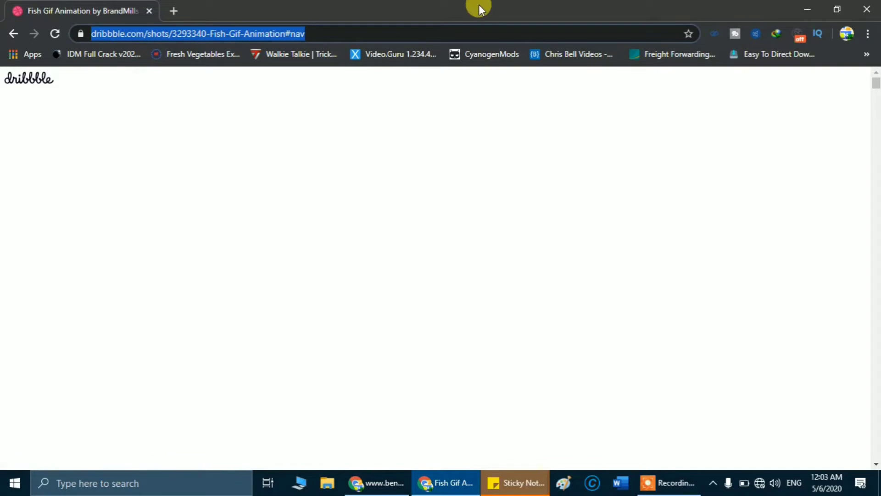
Go to 192.168.0.1 and sign in with the router's admin username and password.
type("192")
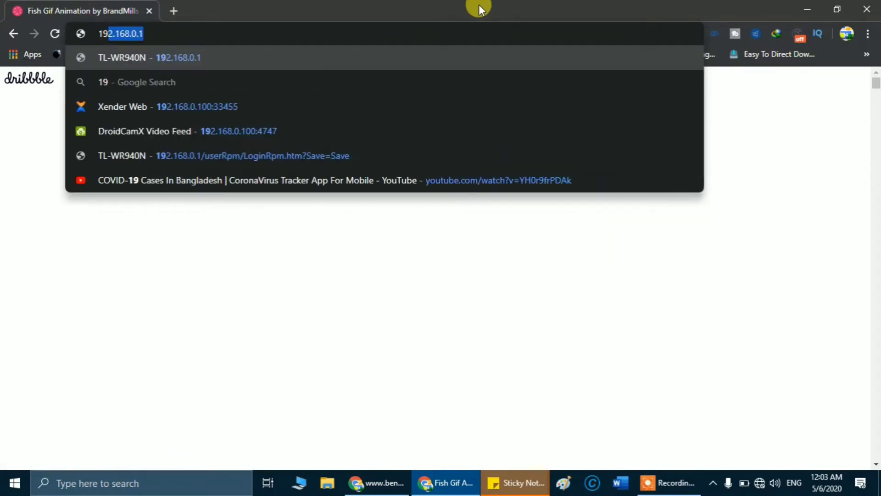
type(".1")
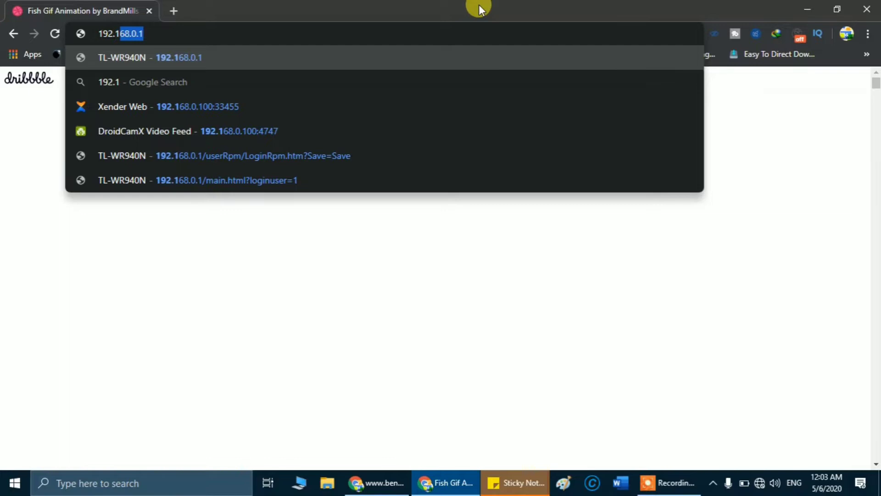
type("68.0.1")
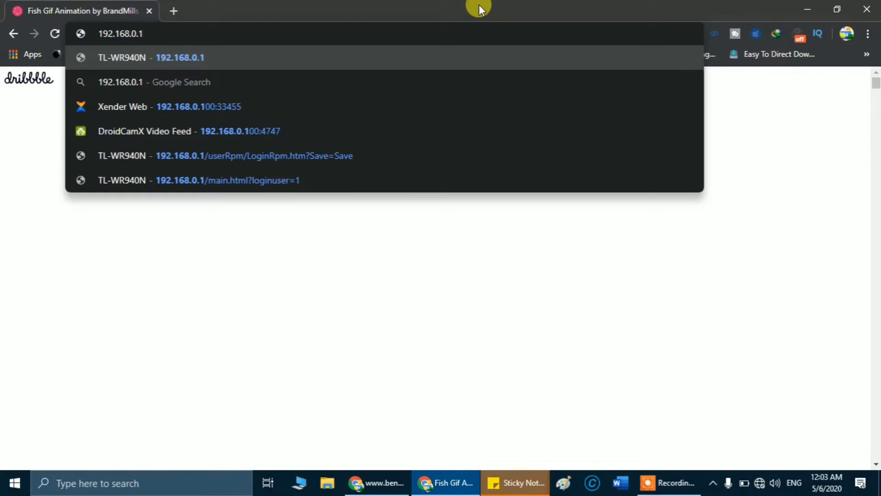
key("Return")
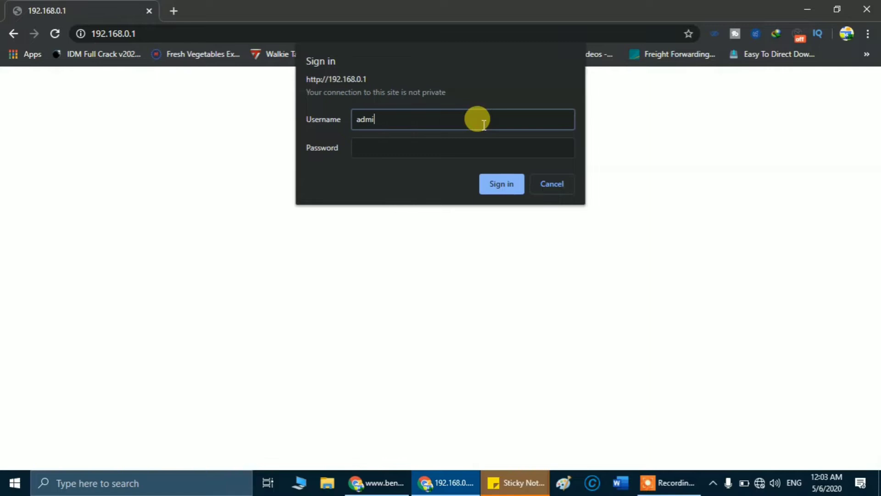
left_click(445, 151)
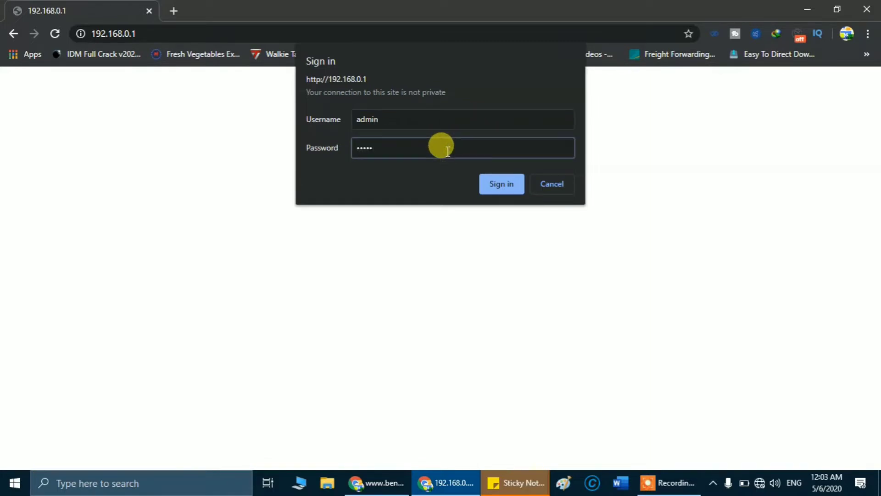
key("Return")
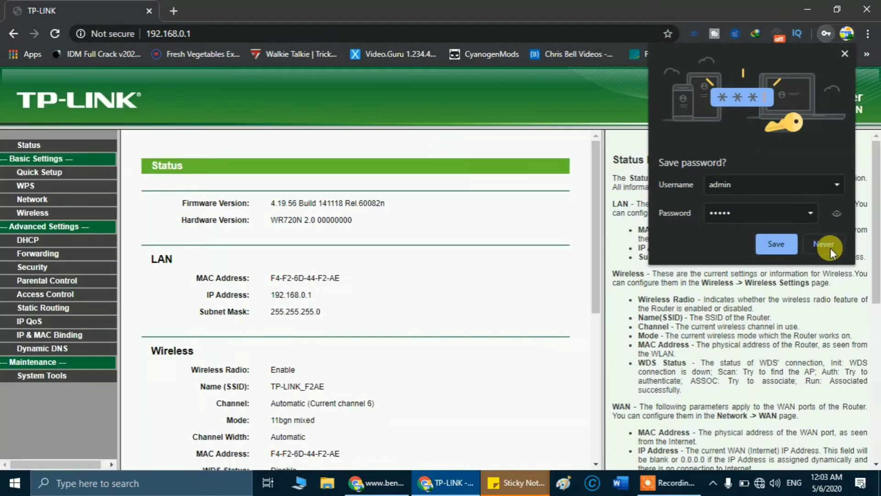
Decline saving the router password and go to Wireless Settings in the left menu.
left_click(828, 247)
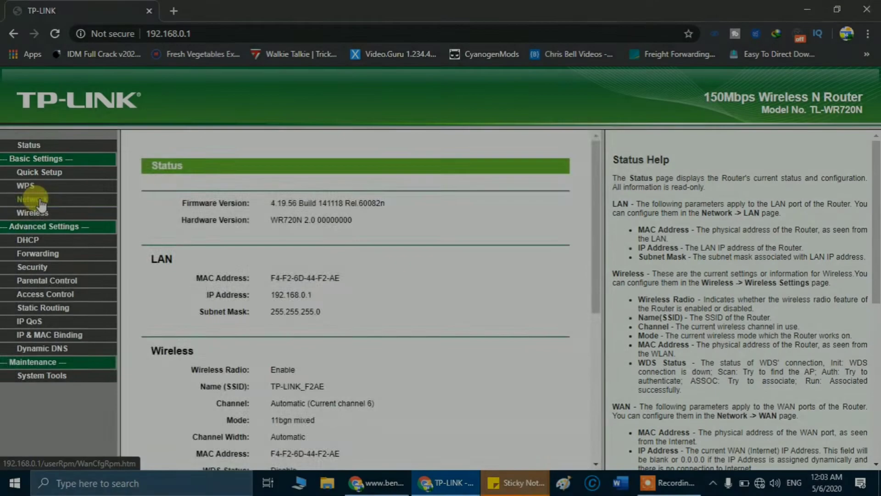
left_click(37, 199)
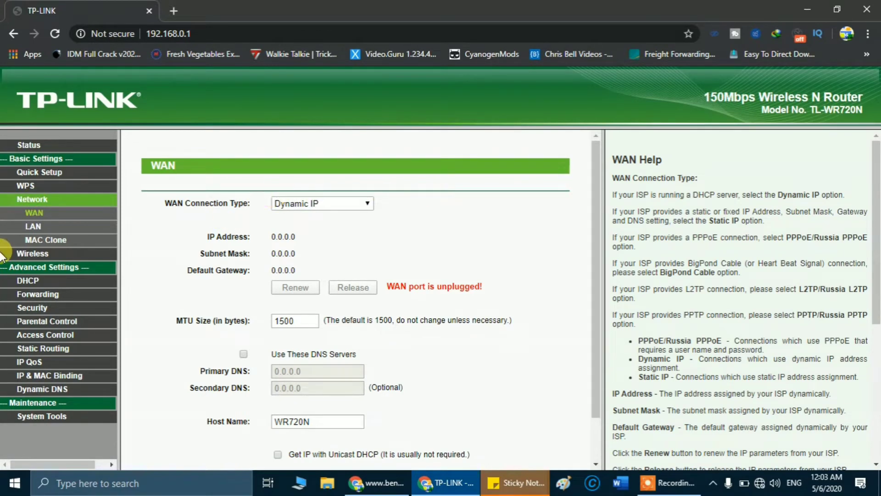
left_click(34, 255)
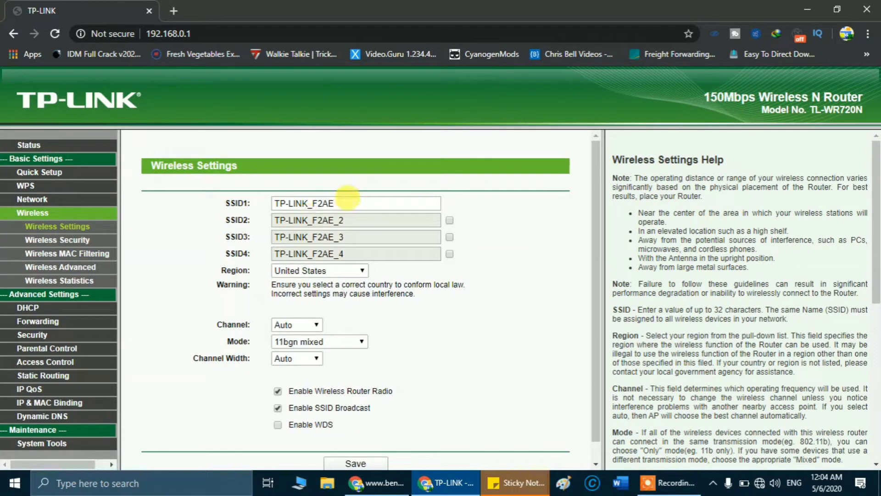
Rename SSID1 to 'Stay@Home Please' and select wireless channel 10.
left_click(351, 202)
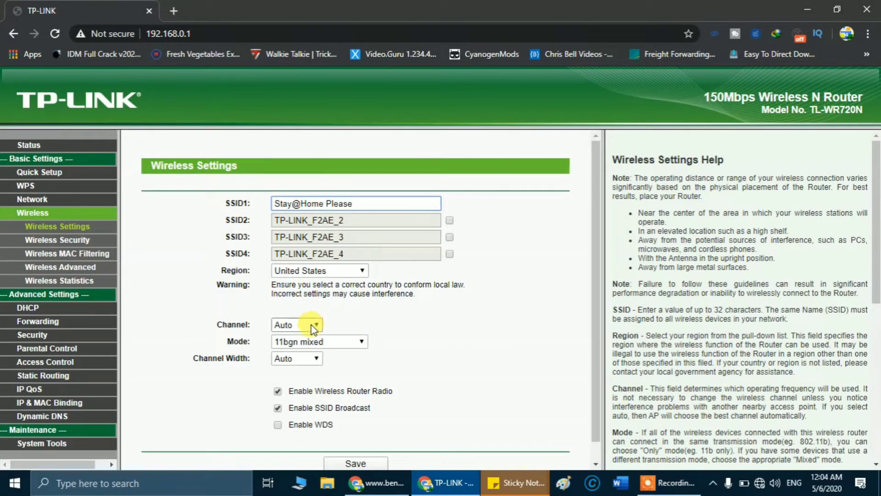
left_click(312, 325)
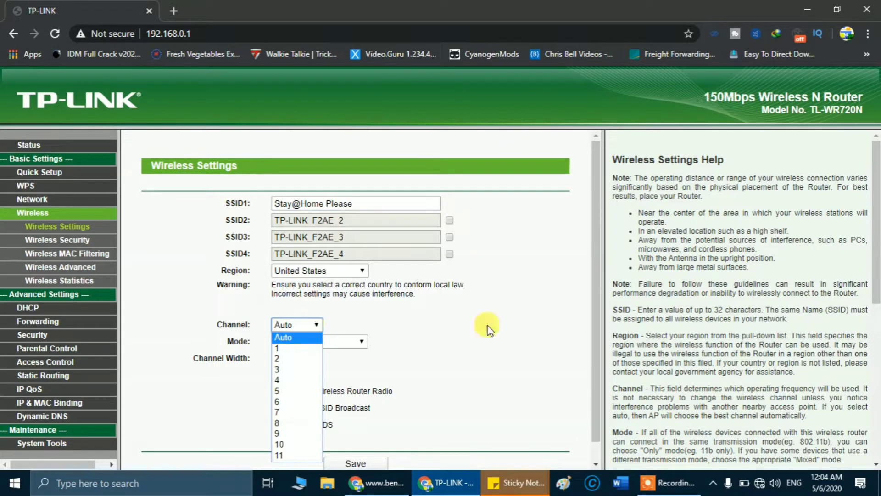
left_click_drag(596, 358, 605, 424)
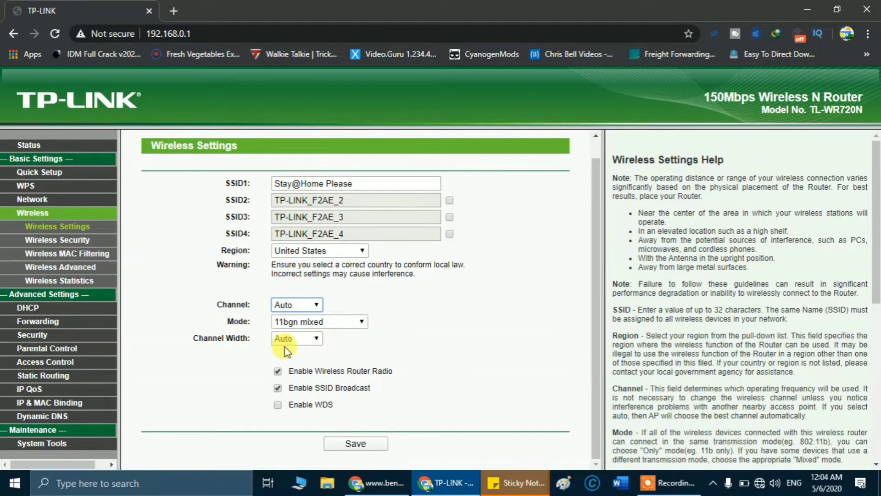
left_click(307, 306)
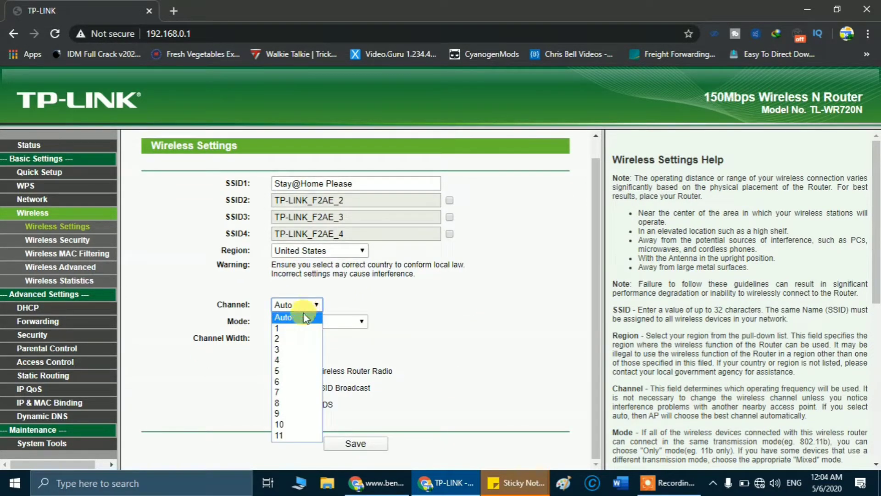
left_click(290, 424)
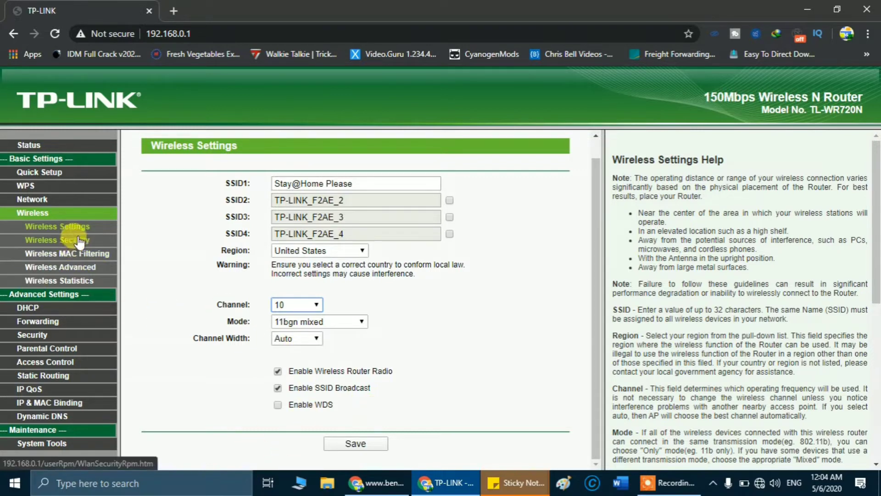
Review the Wireless Security settings, then reload the Wireless Settings page.
left_click(51, 247)
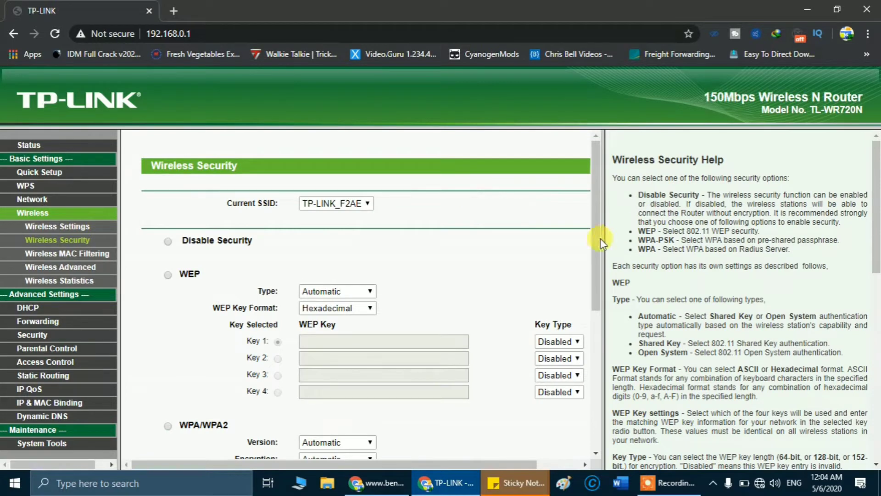
left_click_drag(601, 241, 597, 349)
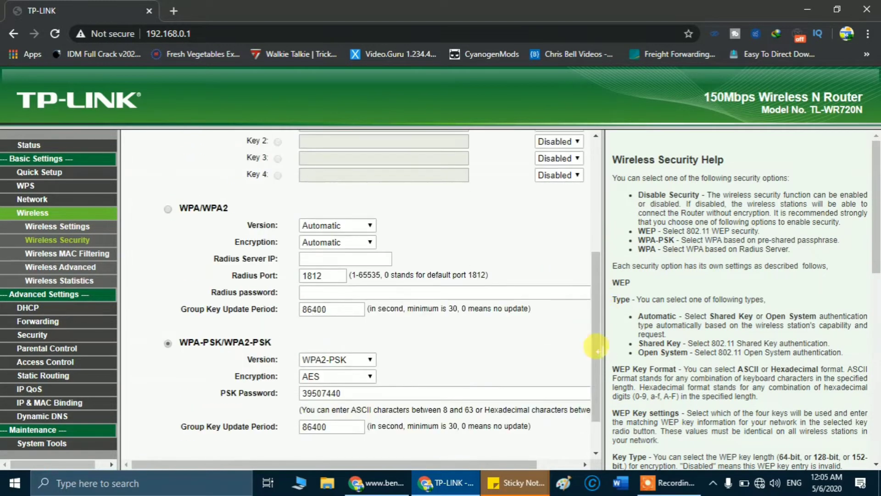
left_click(54, 227)
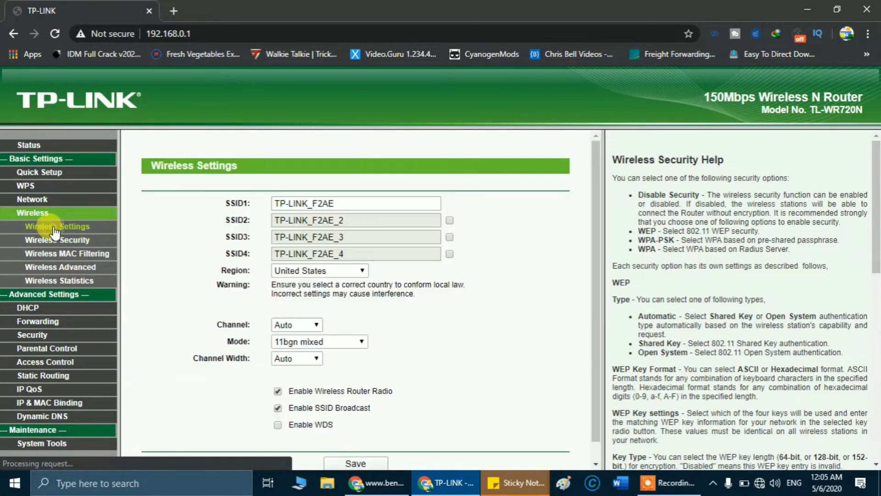
left_click(62, 227)
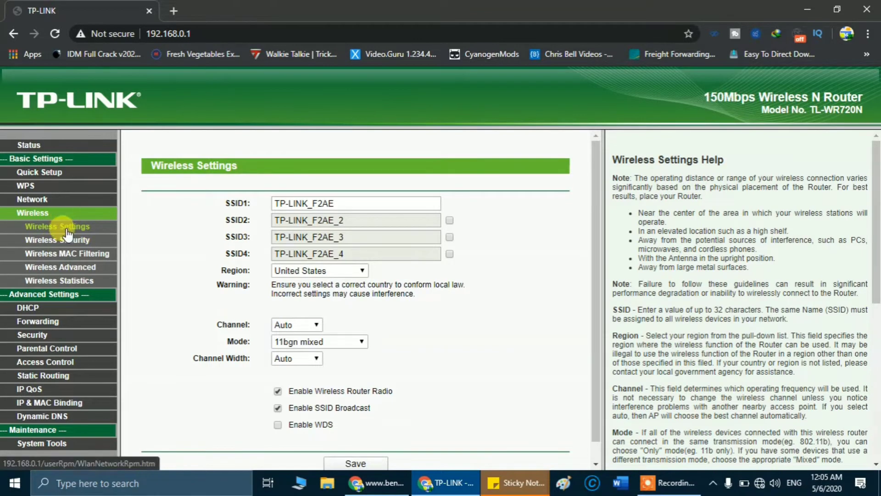
Replace the SSID1 network name, then save so the router reboots.
left_click(354, 202)
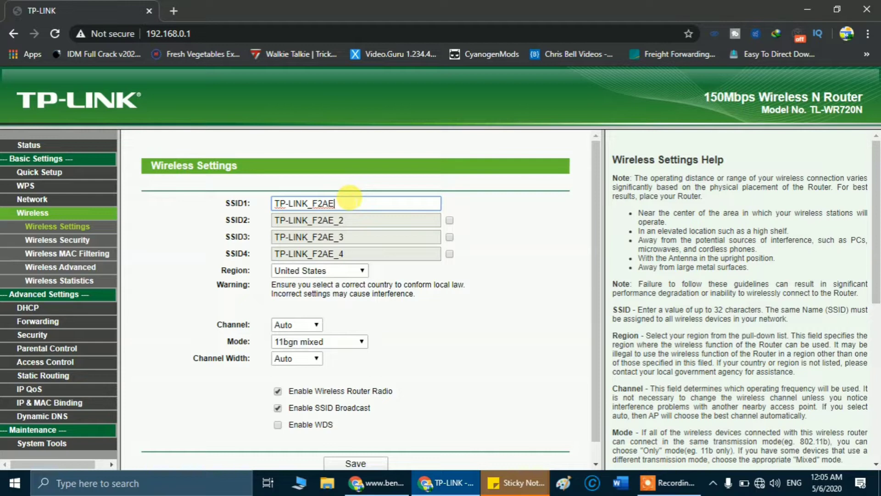
triple_click(349, 198)
type("S")
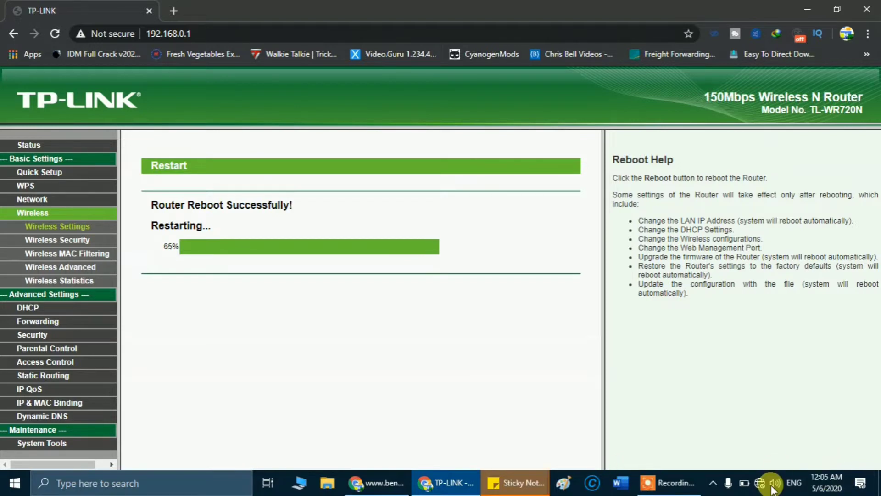
mouse_move(760, 489)
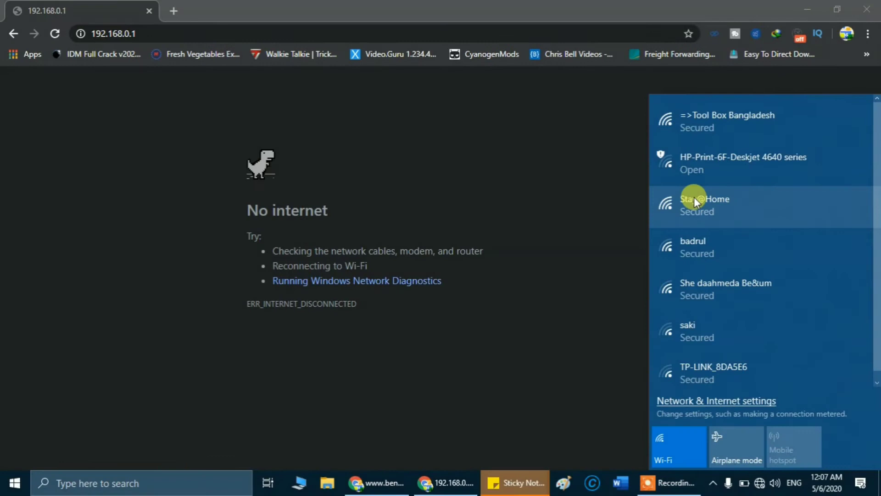
Connect the PC to the Stay@Home Wi-Fi network.
left_click(702, 203)
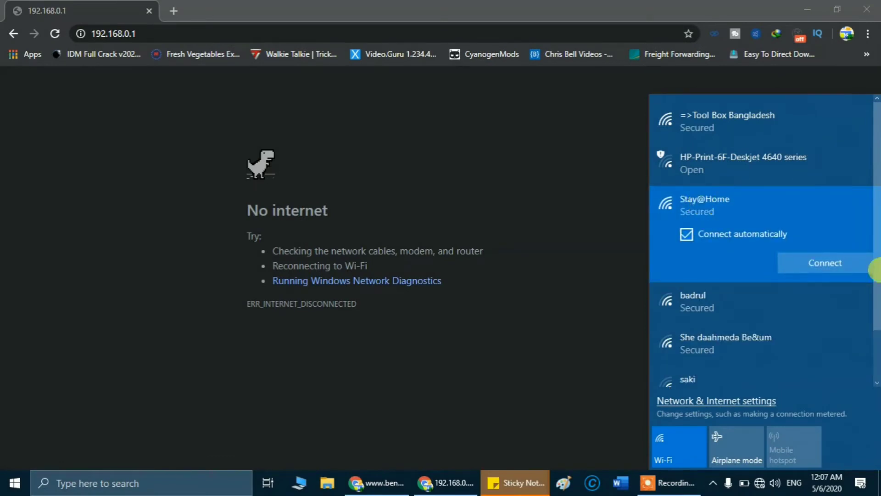
left_click(830, 263)
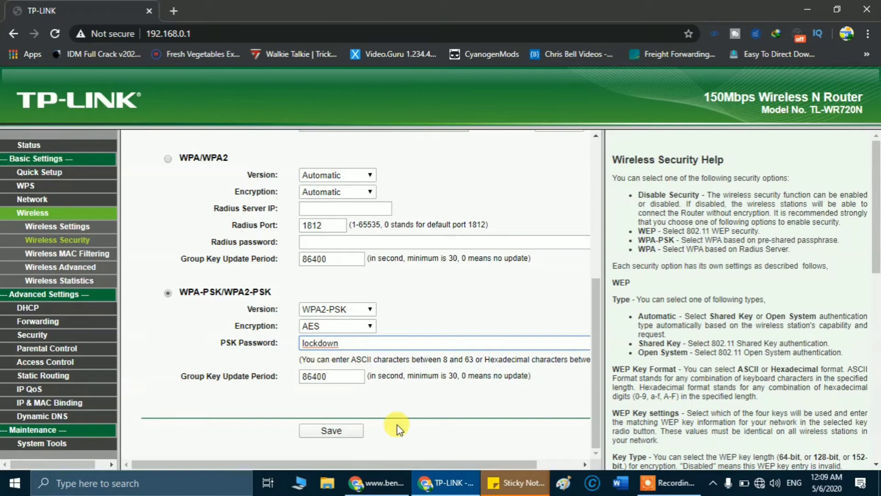
Save the WPA2-PSK password, acknowledge the reboot notice, recheck security, and open DHCP settings.
left_click(325, 434)
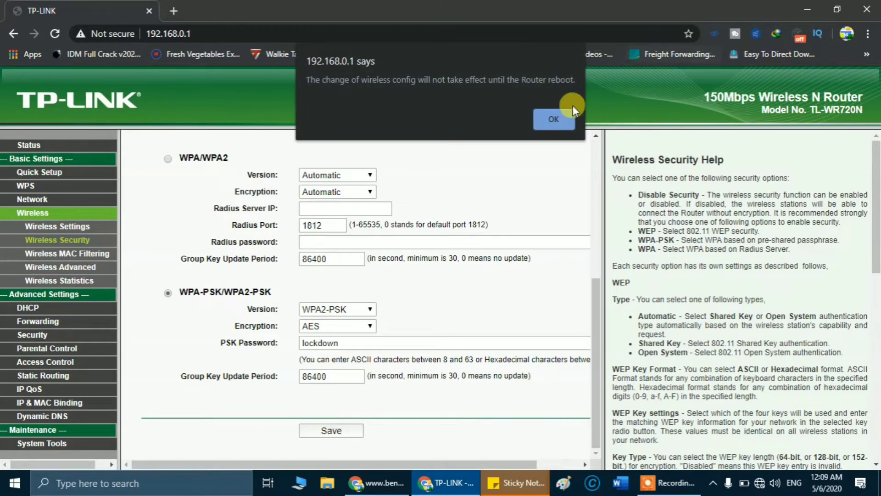
left_click(549, 121)
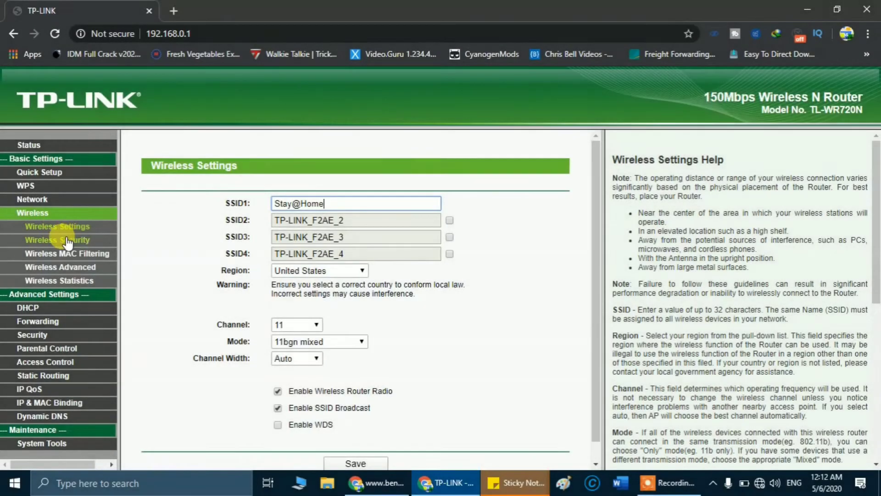
left_click(67, 241)
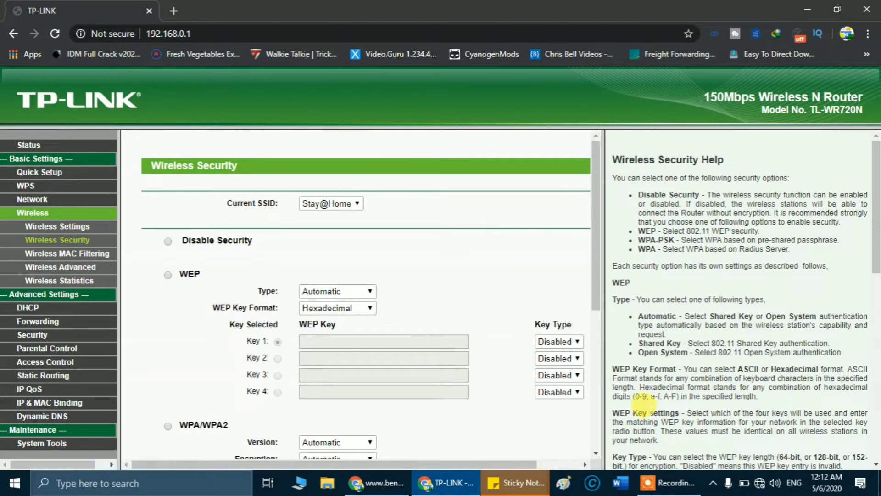
scroll(592, 399, "down", 6)
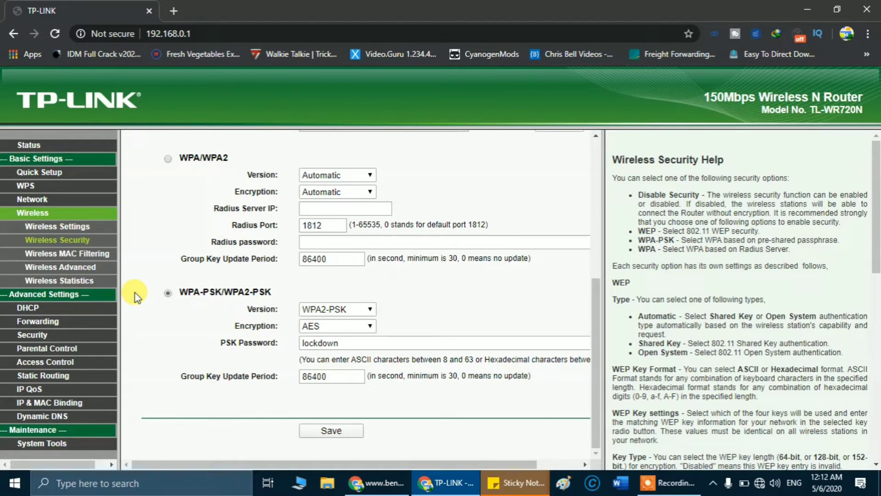
left_click(26, 309)
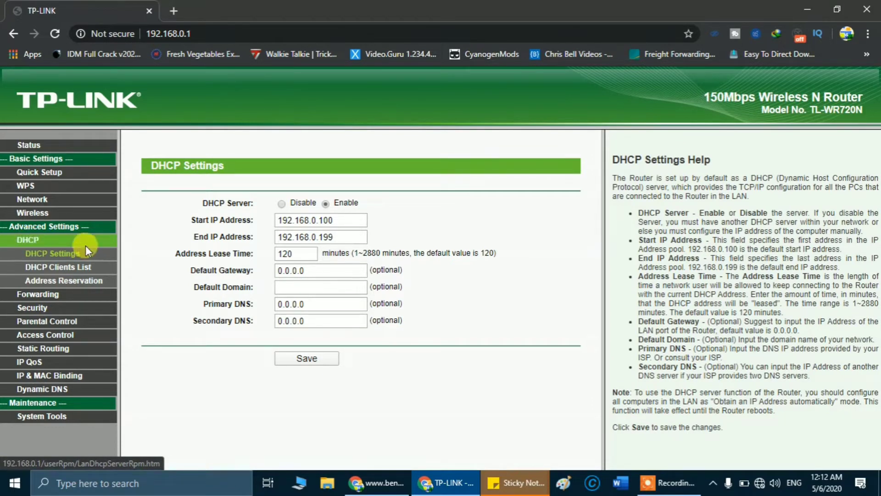
Set the old TL-WR720N router's DHCP Server to Disable and save the change.
left_click(60, 255)
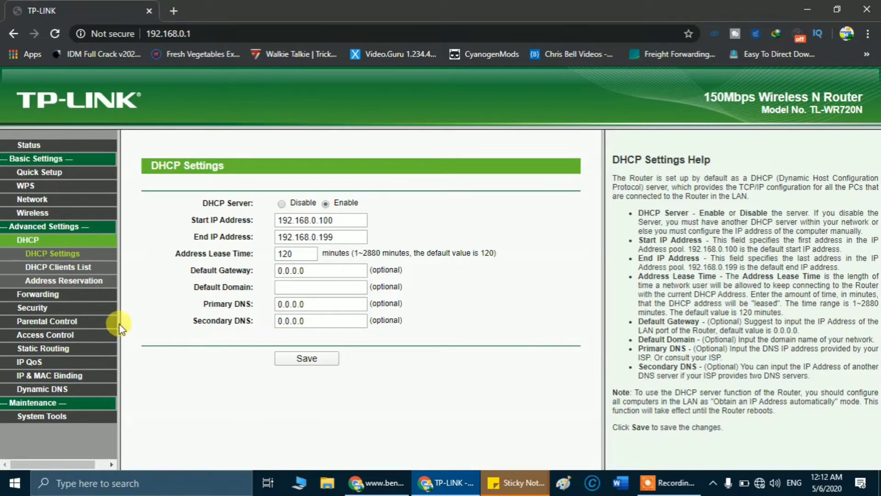
left_click(38, 245)
left_click(326, 204)
left_click(281, 204)
left_click(312, 361)
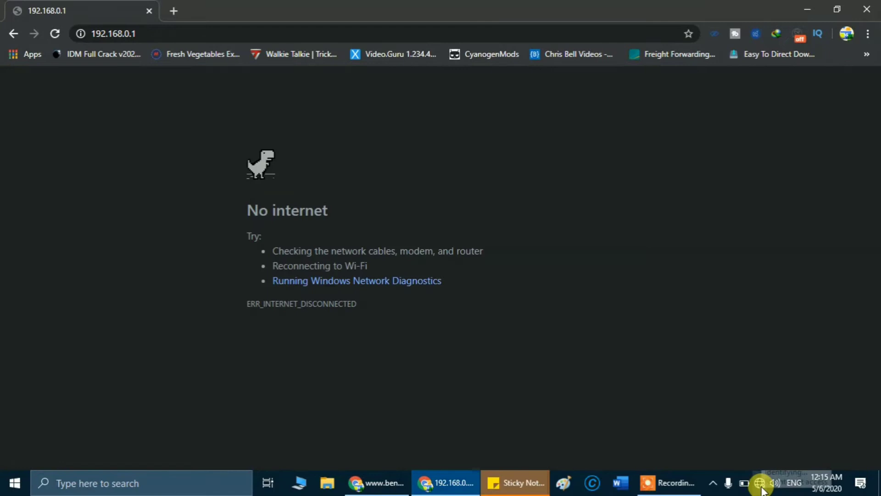
Try connecting to Tool Box Bangladesh with automatic connection enabled.
left_click(760, 484)
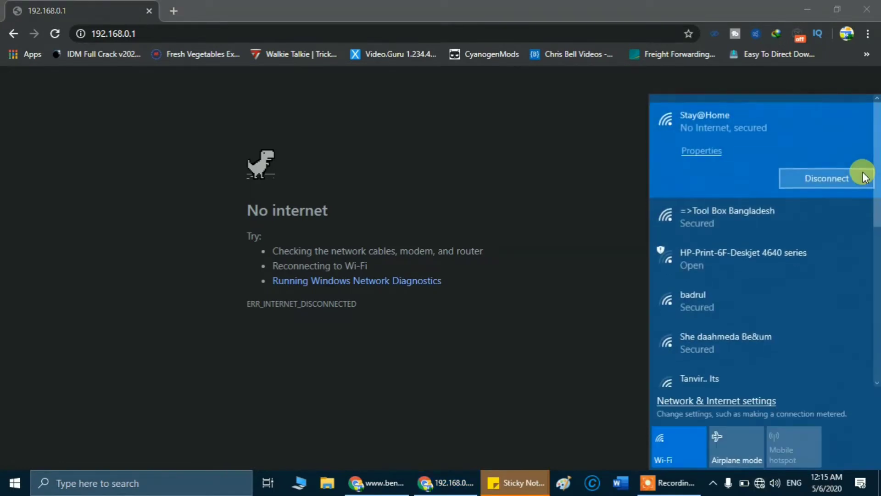
left_click(734, 222)
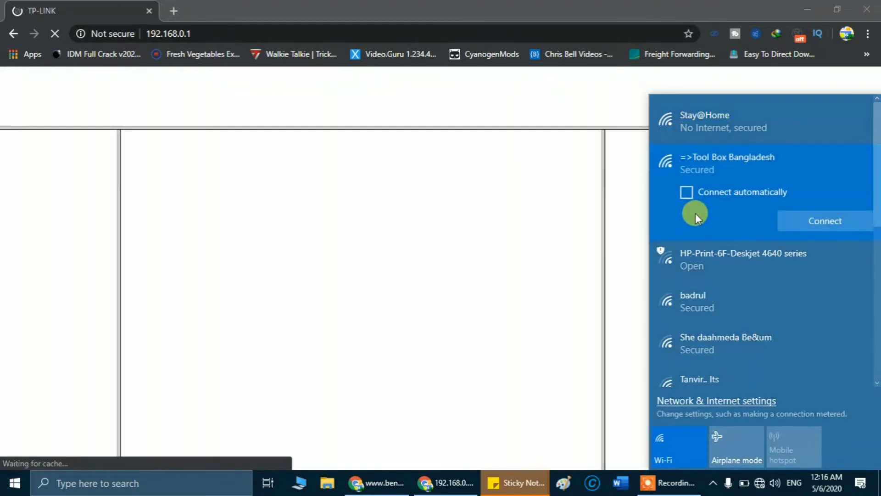
left_click(687, 194)
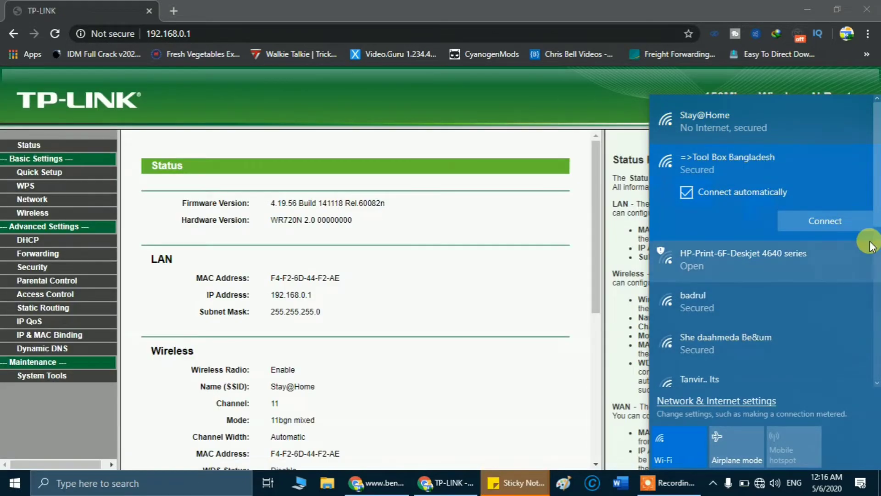
left_click(833, 224)
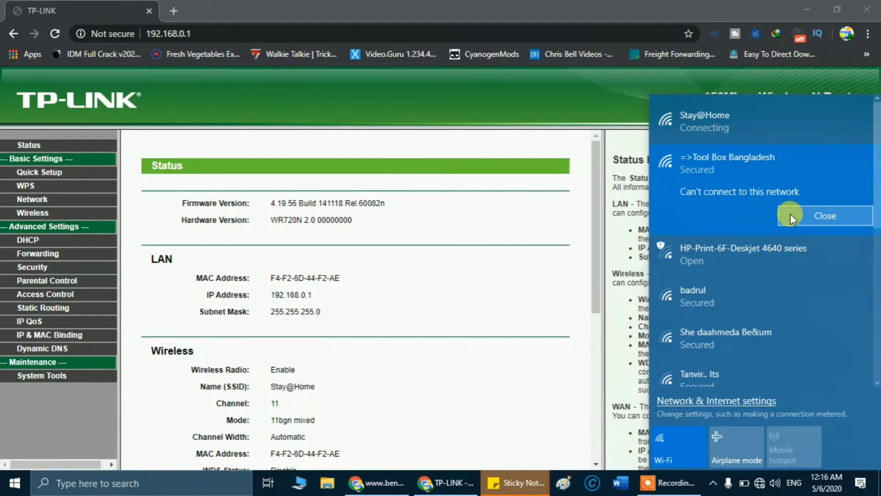
Connect the laptop to the Stay@Home Wi-Fi network.
left_click(730, 115)
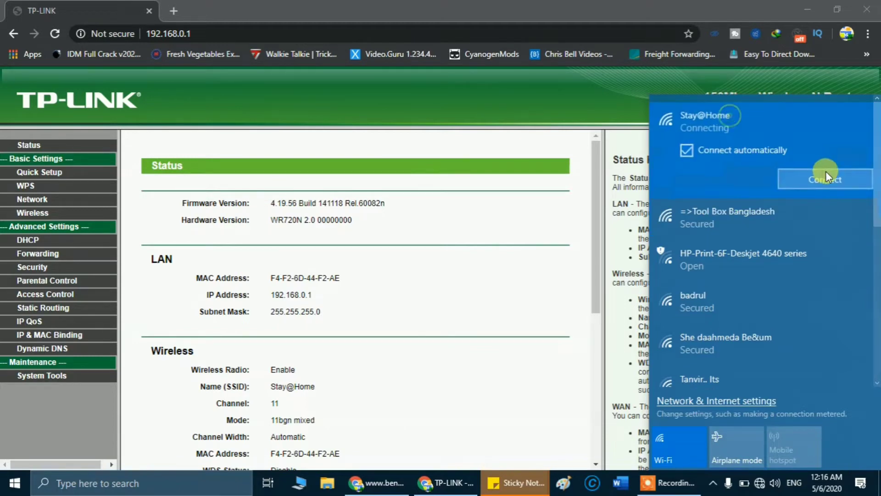
left_click(747, 151)
left_click(847, 179)
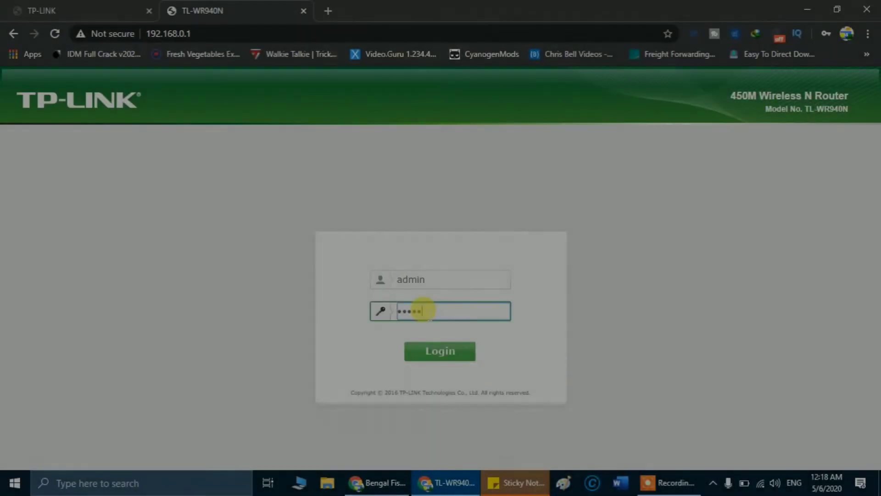
Log in to the TL-WR940N with the admin password and go to Wireless Settings.
type("***")
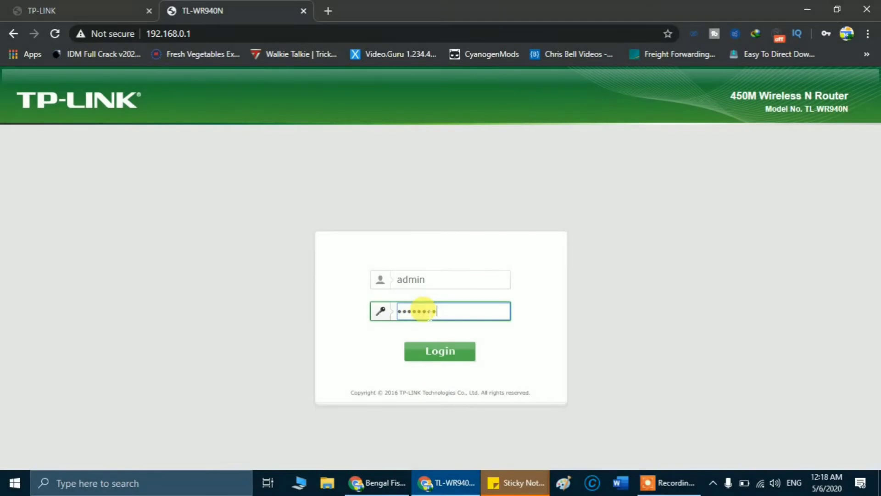
key("Return")
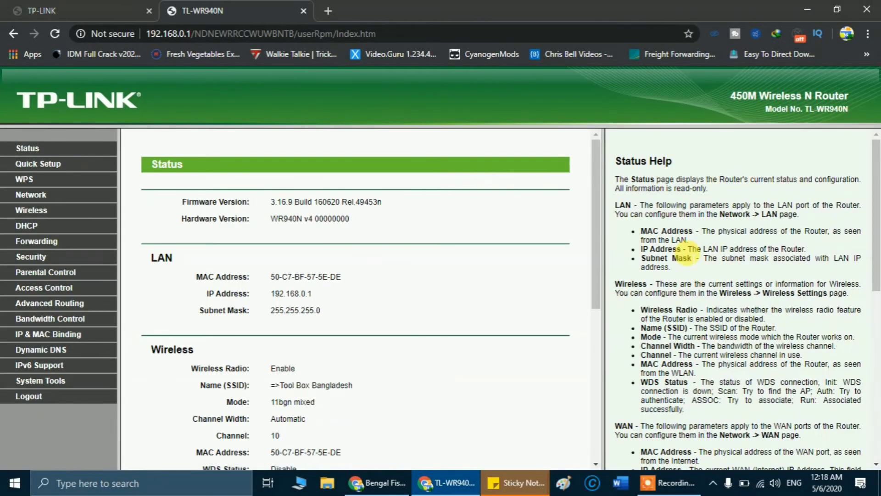
left_click(37, 196)
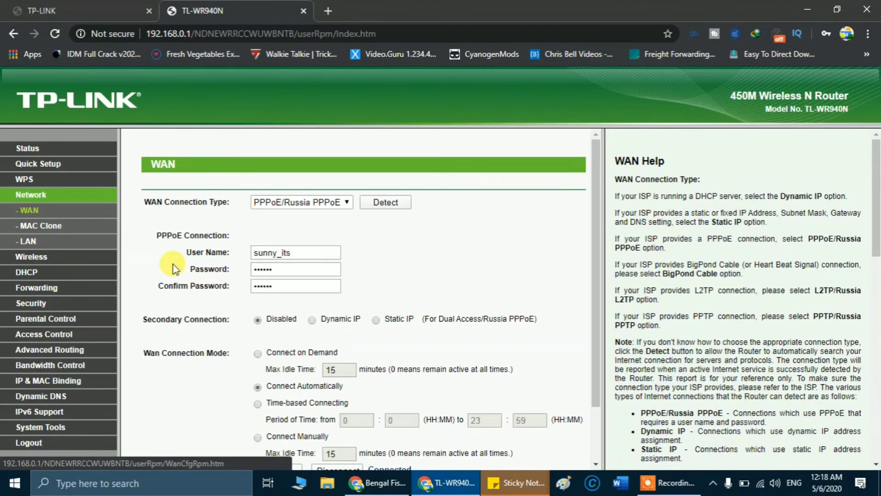
left_click(32, 261)
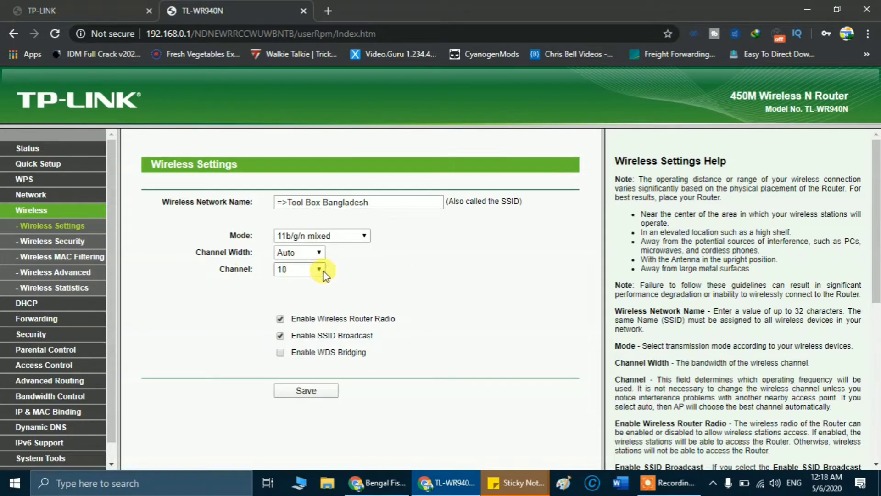
Change the TL-WR940N's wireless Channel from 10 to 11 in Wireless Settings.
left_click(309, 271)
left_click(309, 271)
left_click(278, 272)
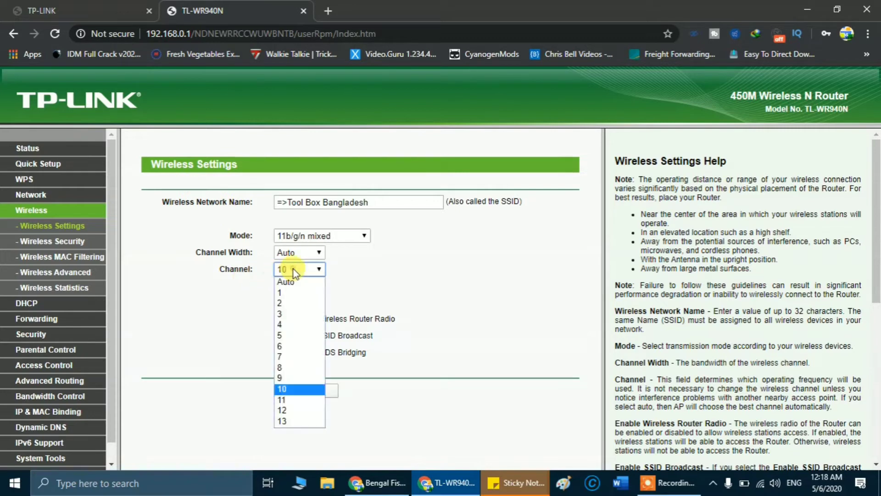
left_click(287, 402)
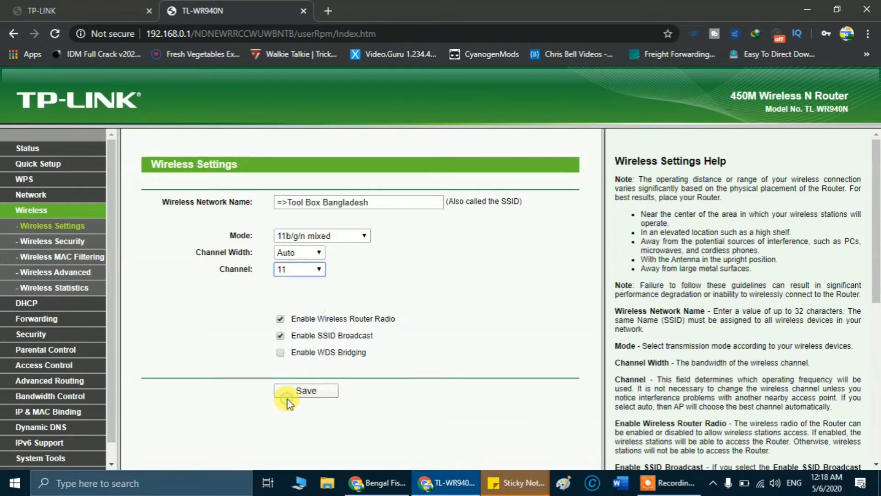
left_click(302, 271)
left_click(302, 271)
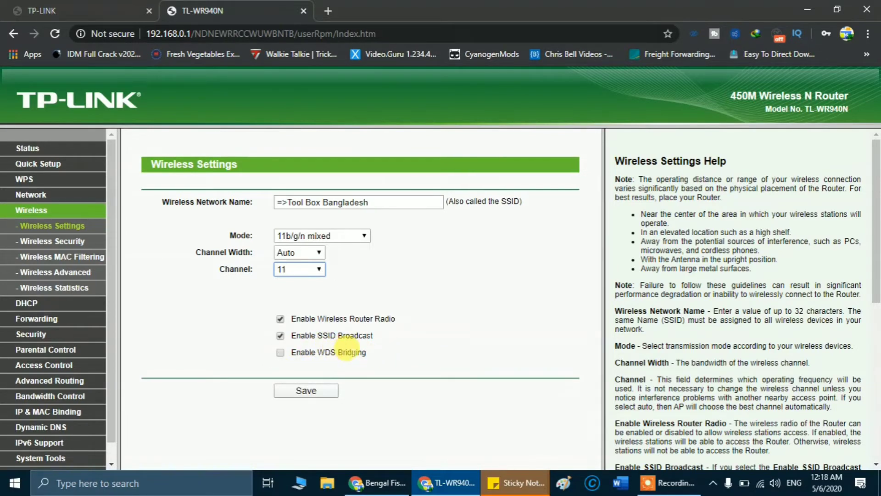
Tick Enable WDS Bridging and run Survey to list nearby access points for the bridged SSID.
left_click(279, 357)
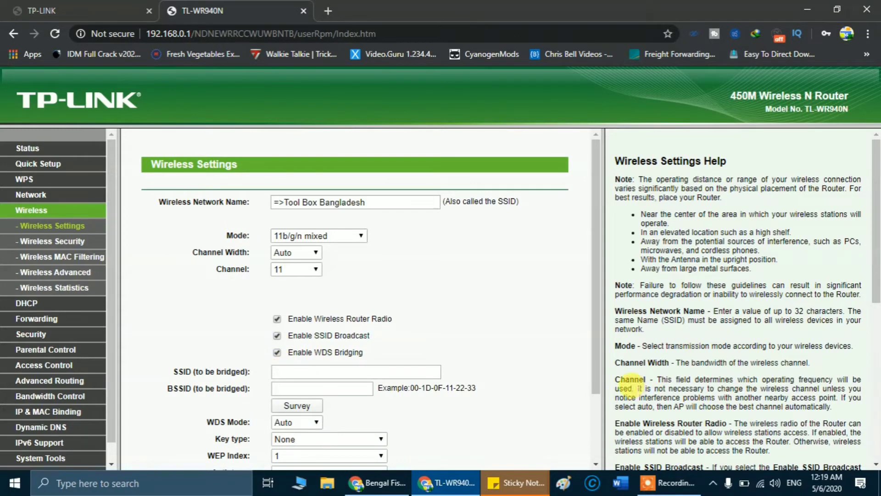
scroll(602, 404, "down", 2)
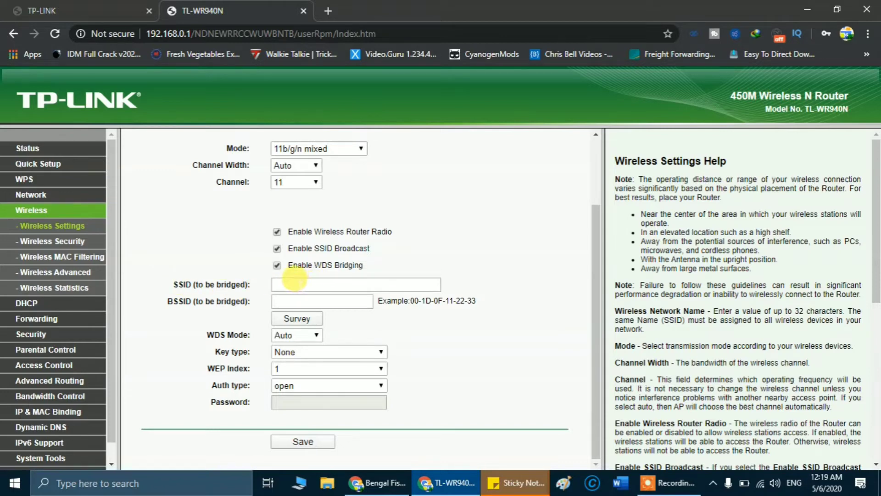
left_click(298, 284)
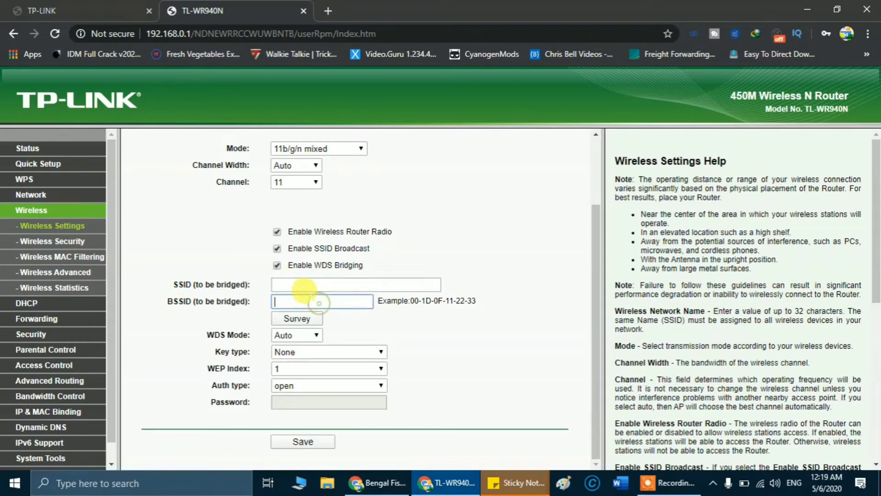
left_click(286, 321)
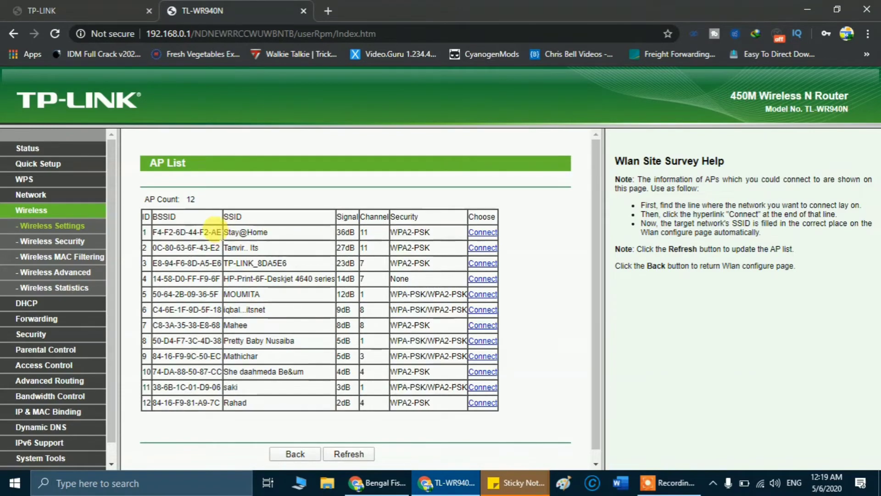
Bridge to Stay@Home from the AP List with its network password, save, then open a new tab.
double_click(360, 232)
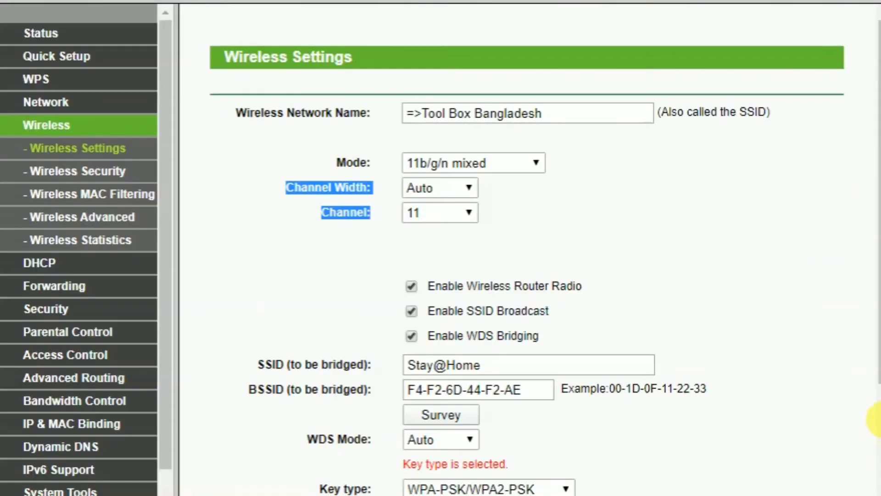
scroll(870, 450, "down", 3)
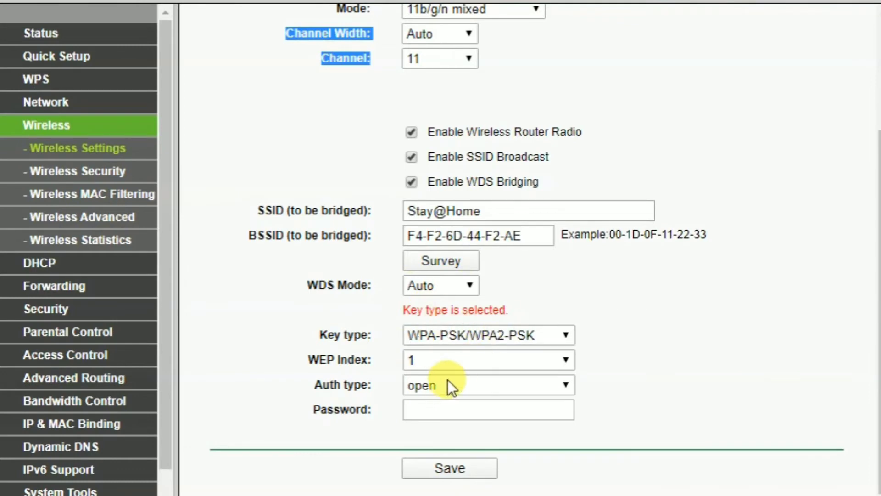
left_click(442, 409)
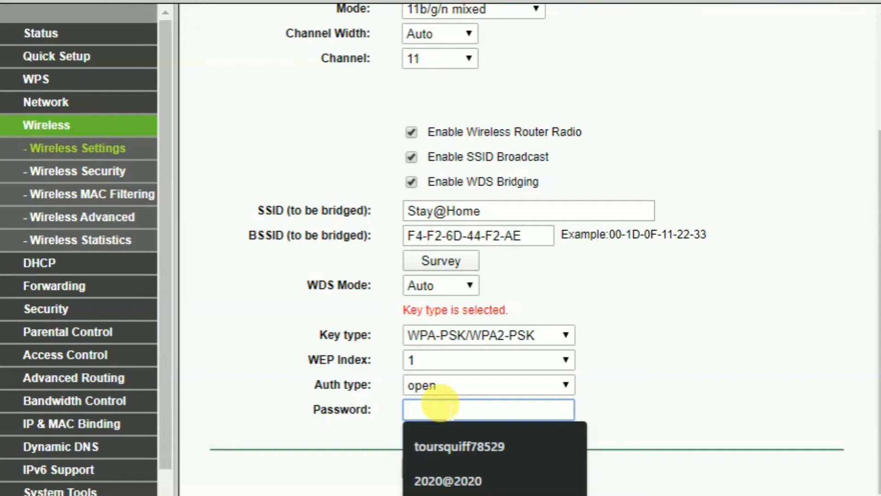
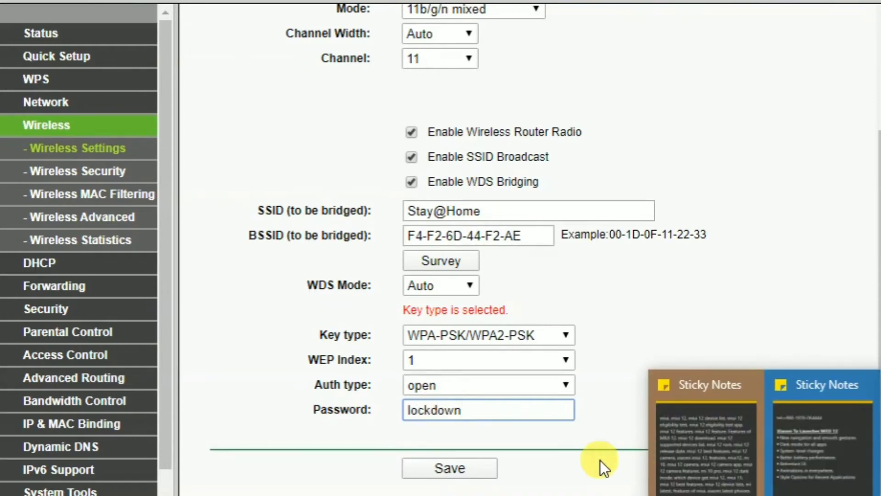
left_click(569, 459)
left_click(467, 472)
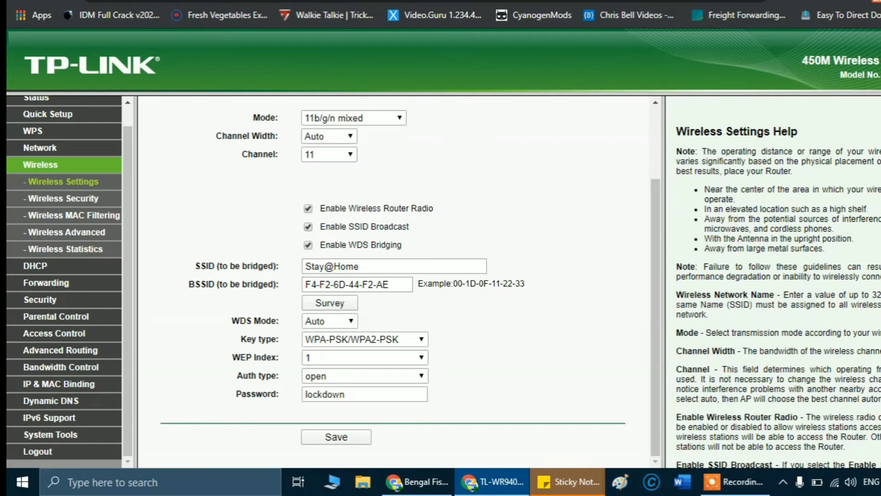
key("ctrl+t")
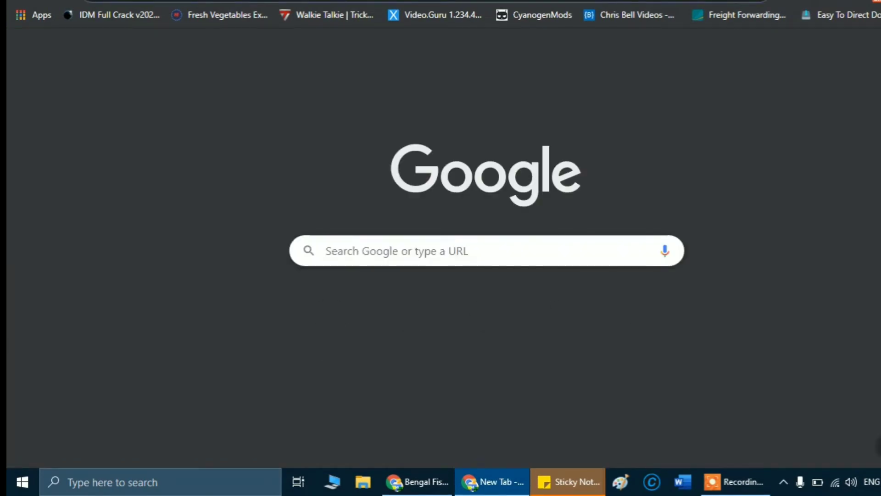
Join Stay@Home from the taskbar Wi-Fi list with Connect automatically ticked.
left_click(837, 482)
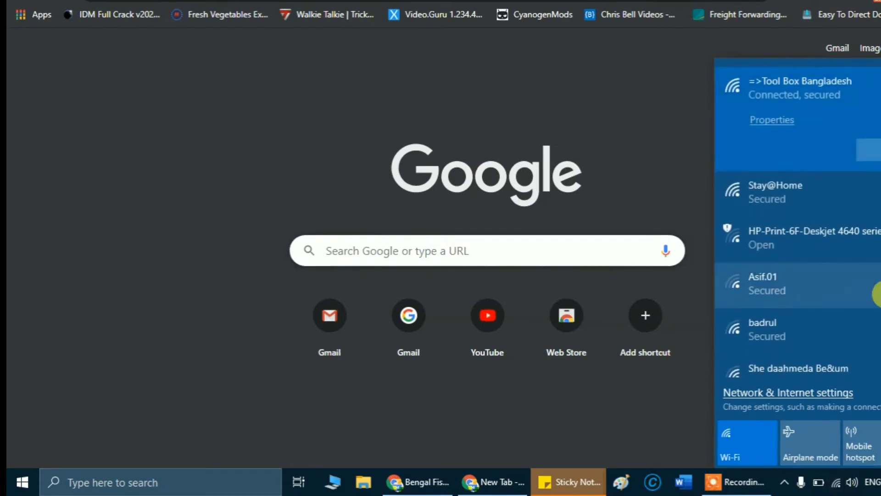
left_click(761, 191)
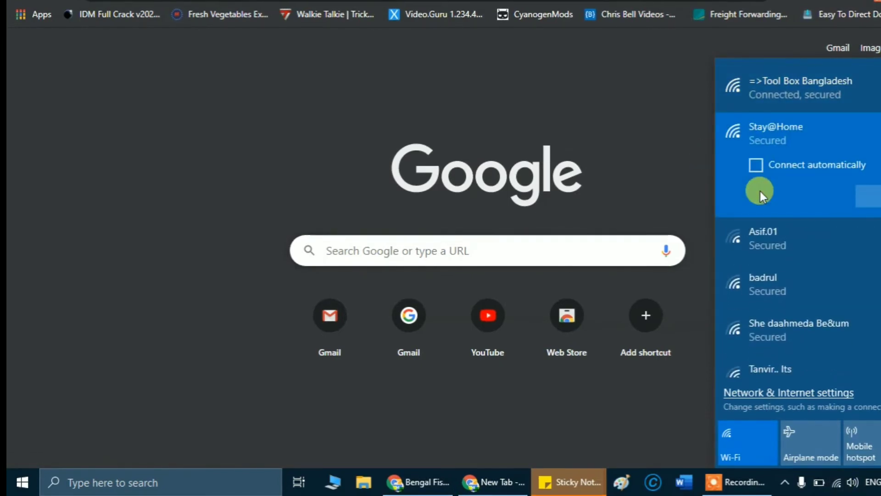
left_click(758, 167)
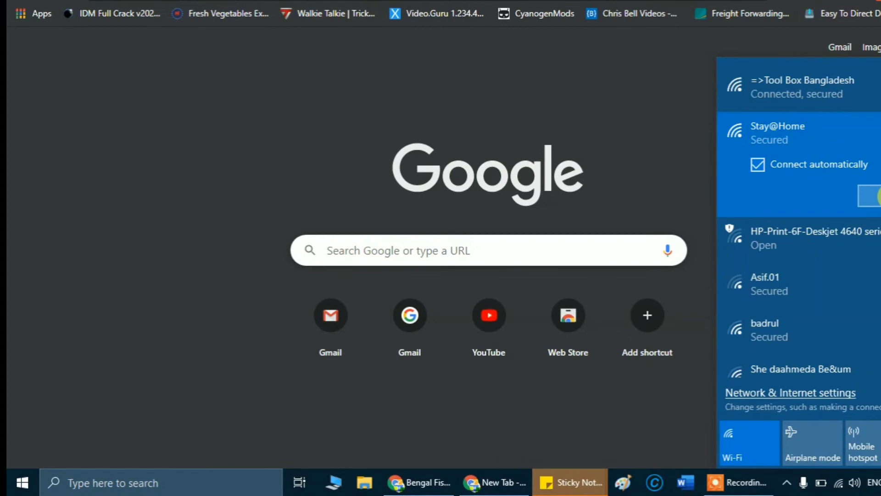
left_click(875, 197)
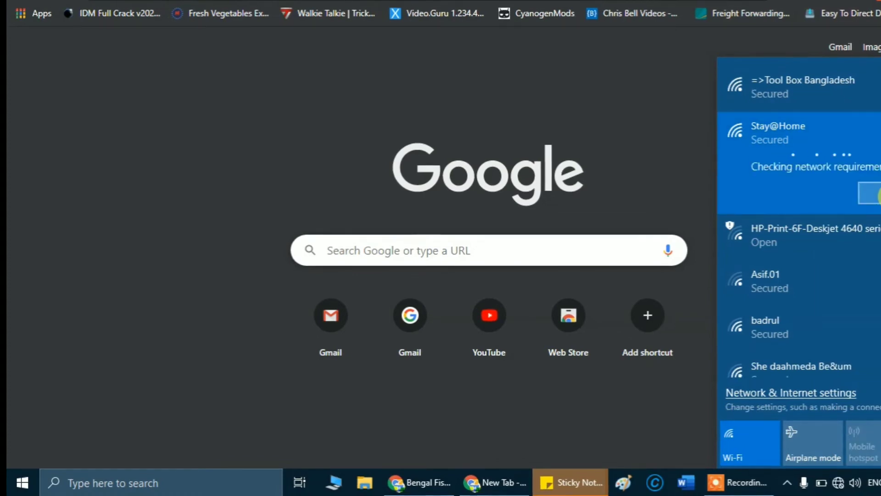